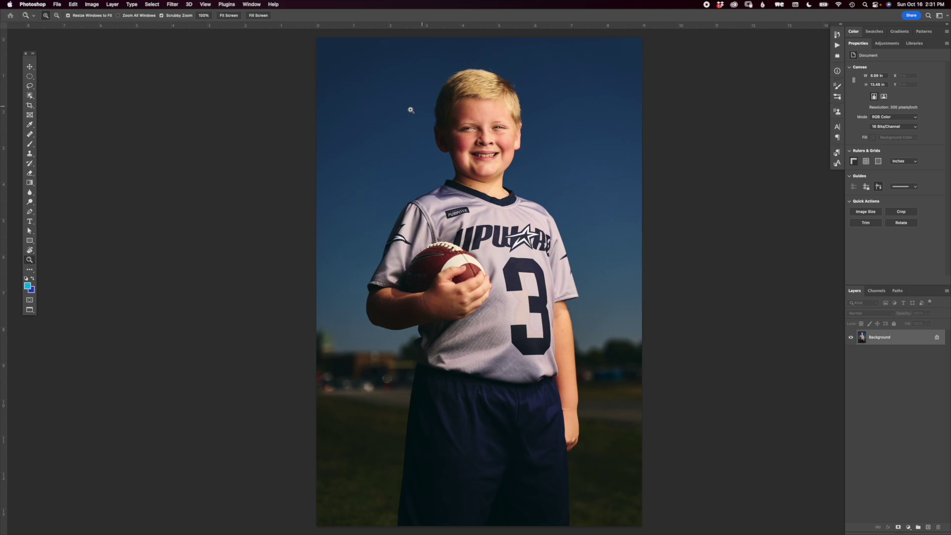
Step: Inspect the boy's hair up close, then duplicate the photo onto Layer 1
left_click_drag(480, 60, 528, 150)
scroll(529, 150, "up", 3)
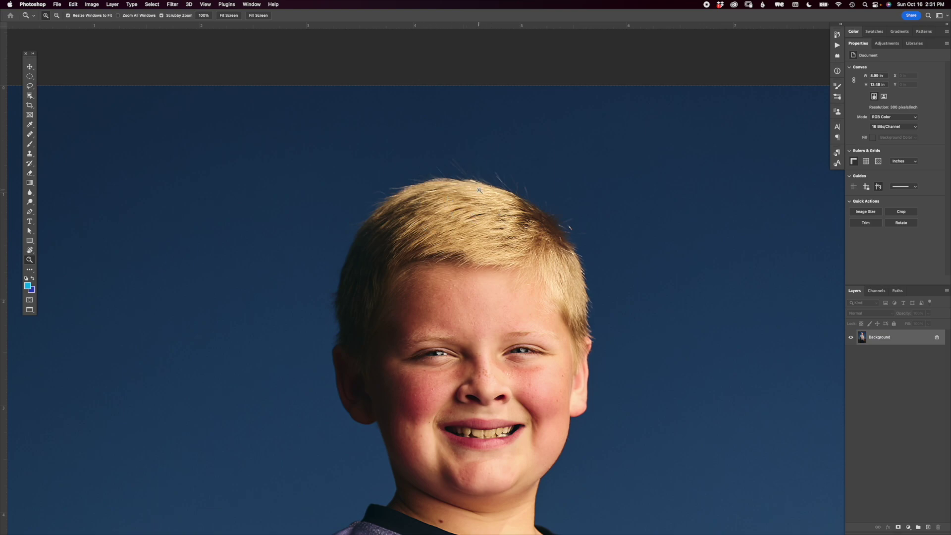
key("super+0")
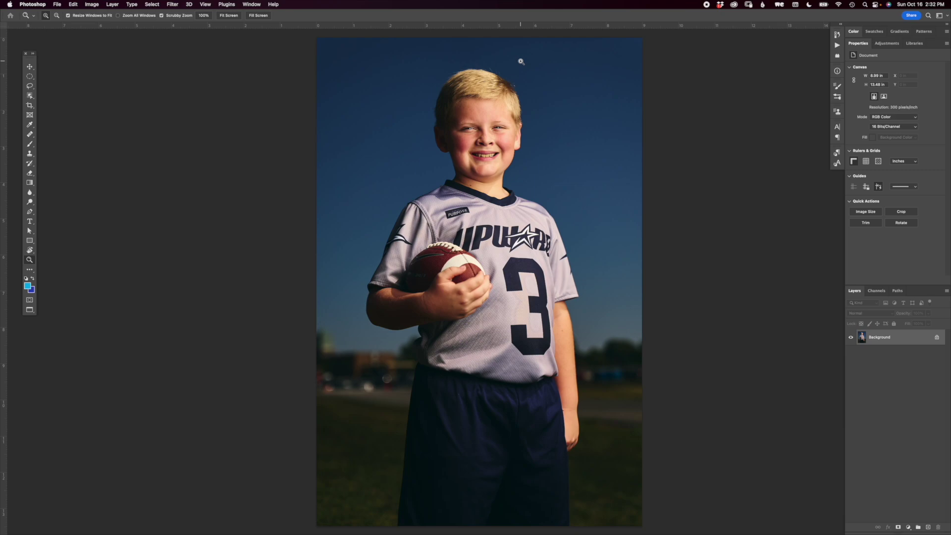
left_click(490, 63)
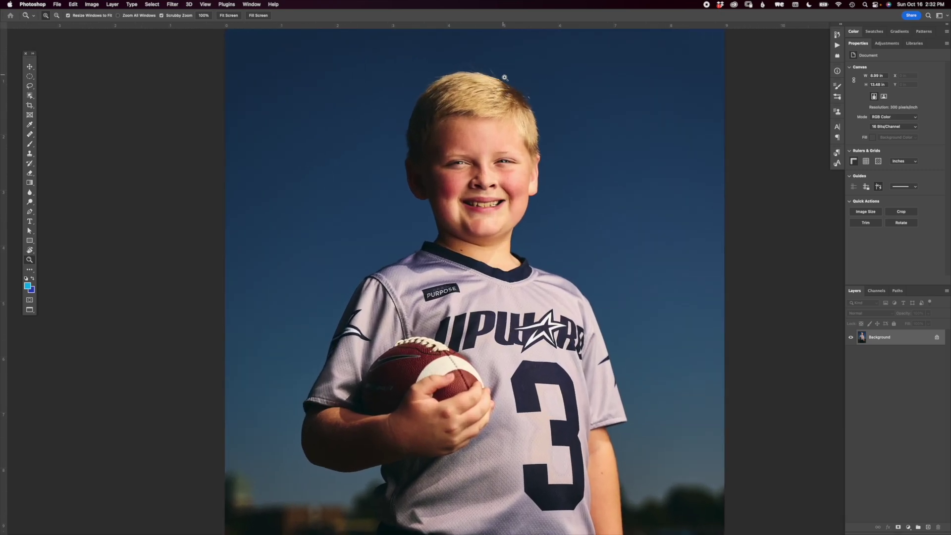
scroll(497, 143, "up", 3)
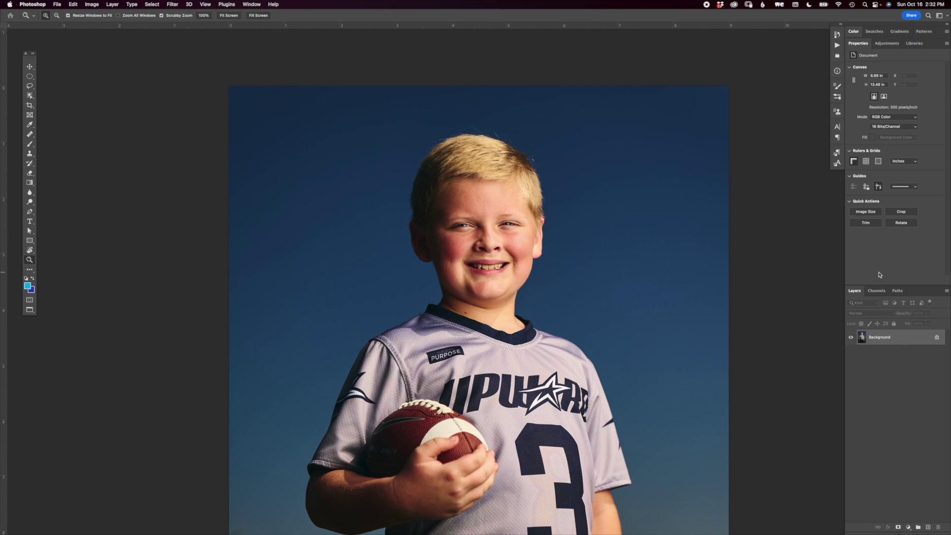
key("super+j")
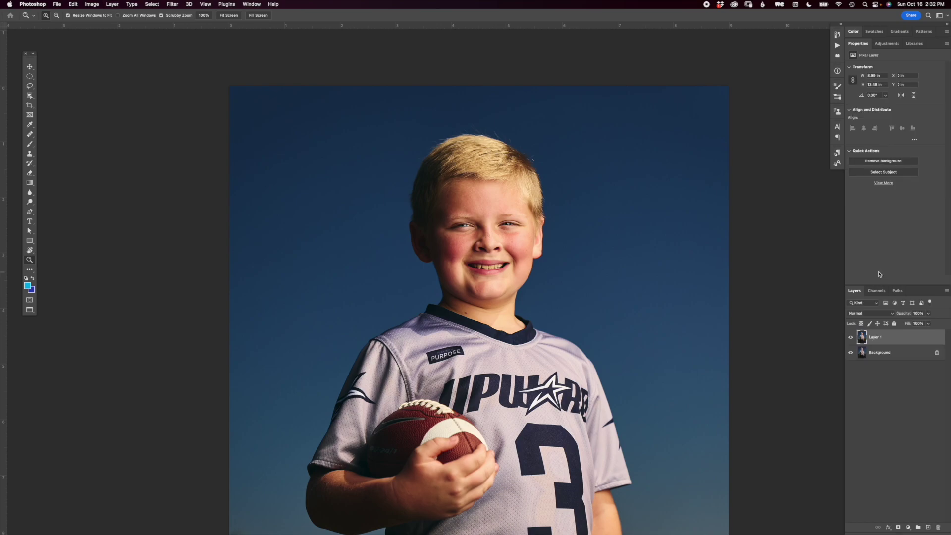
Step: Pick the Quick Selection Tool and use Select Subject to select the boy
left_click_drag(499, 120, 521, 143)
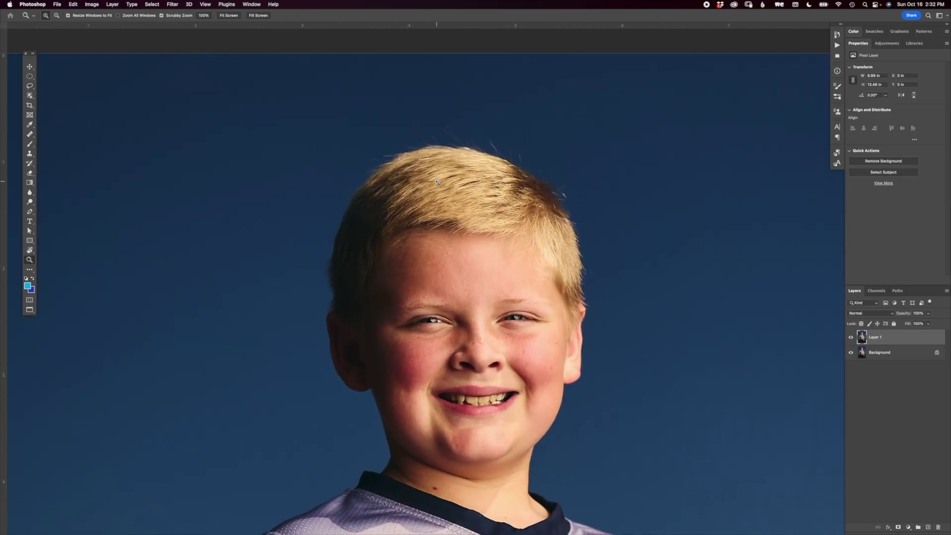
key("l")
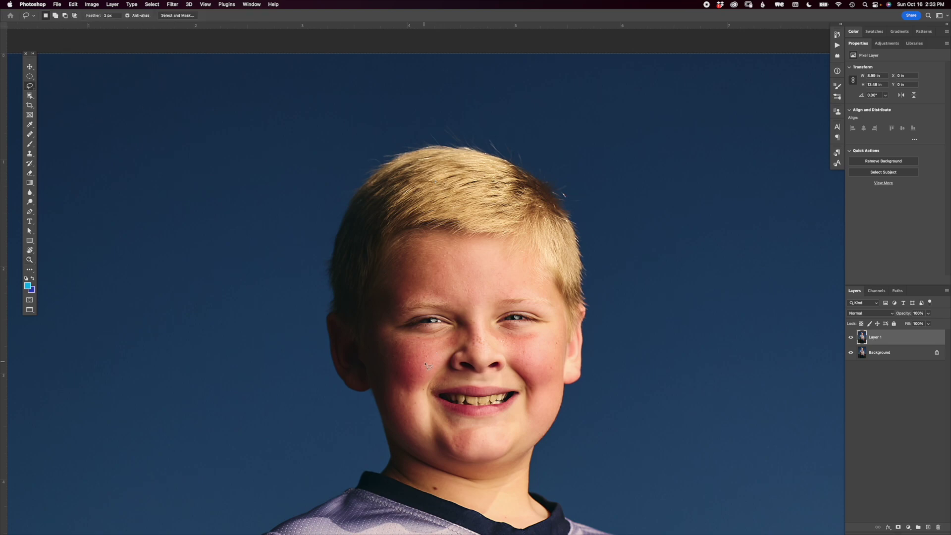
key("super+minus")
key("super+minus")
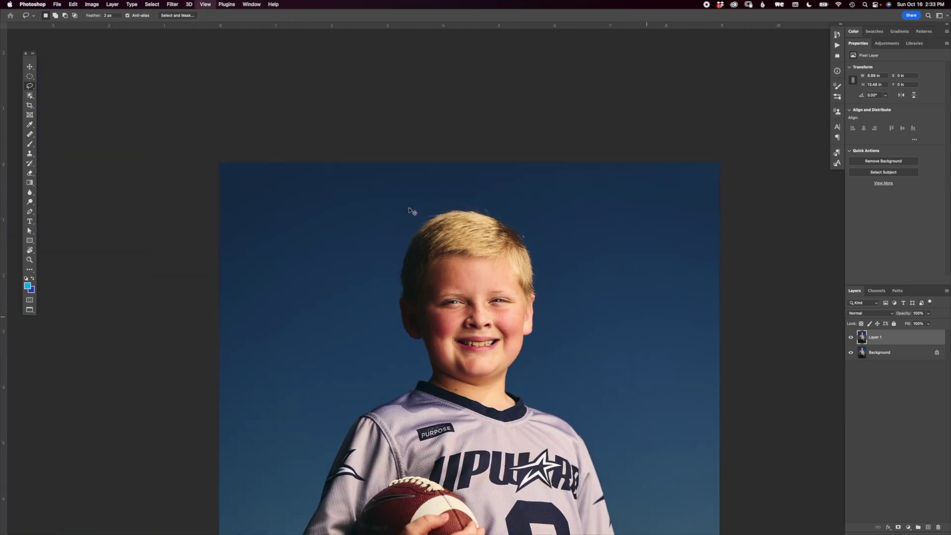
scroll(513, 394, "down", 5)
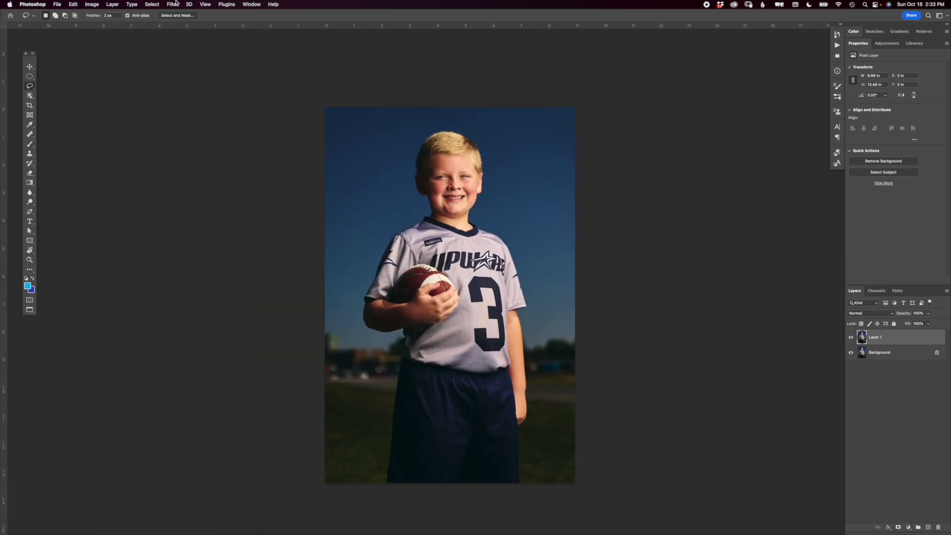
key("w")
right_click(30, 96)
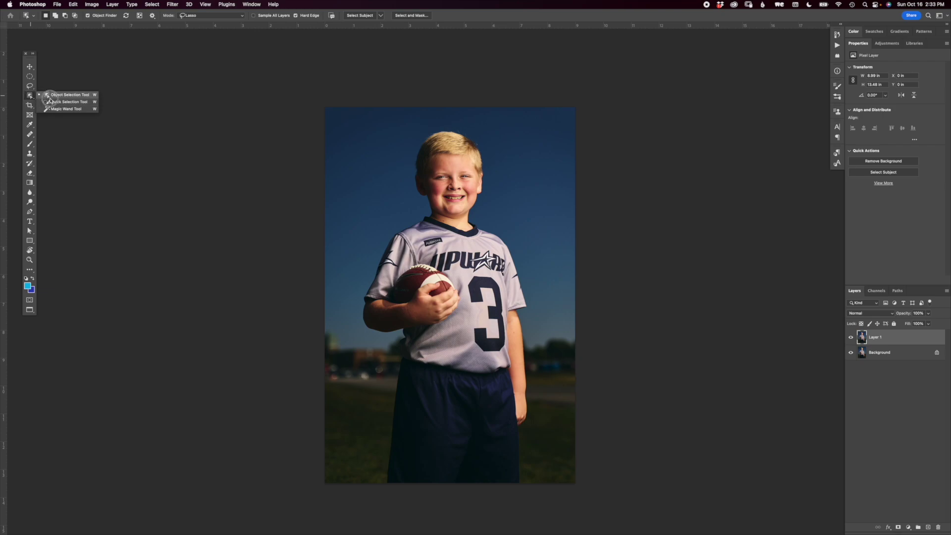
left_click(52, 102)
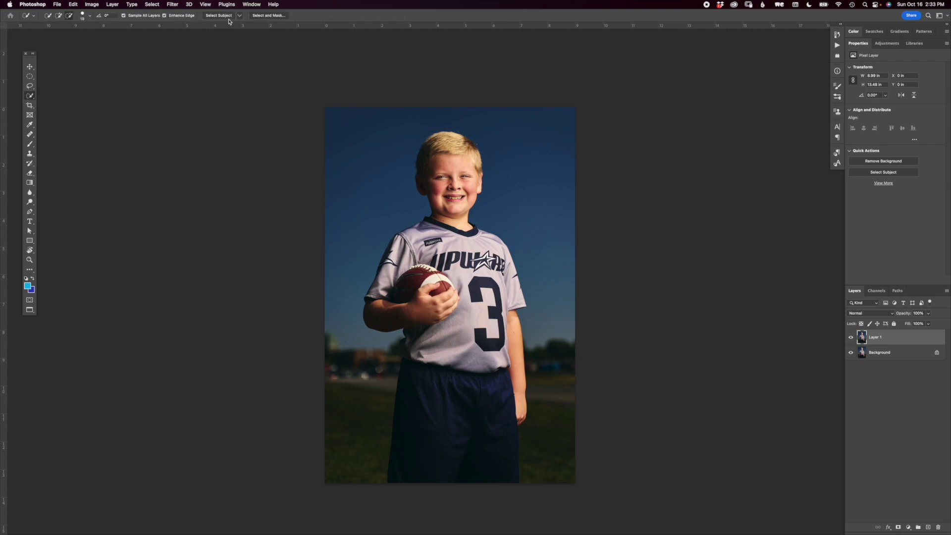
left_click(222, 15)
Step: Zoom in on the boy's head and bring up the Select > Modify commands
left_click(152, 4)
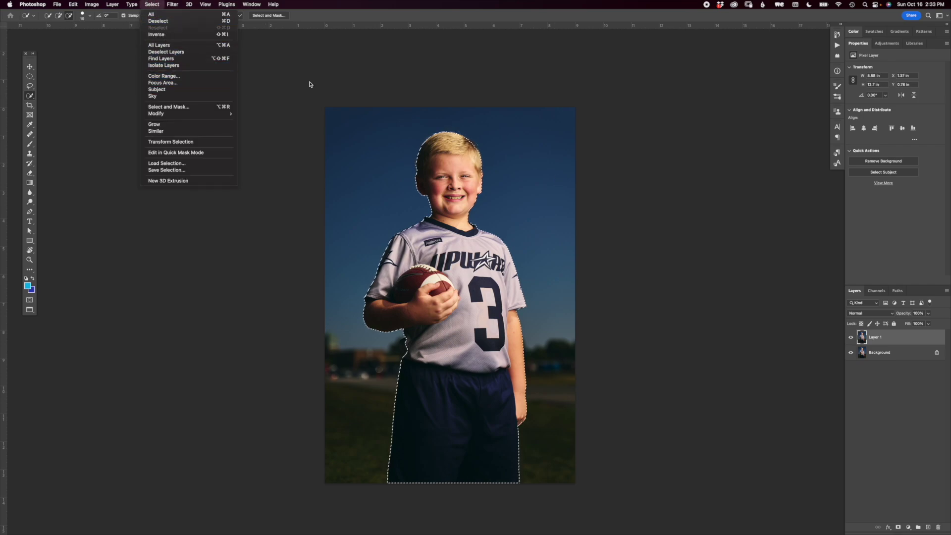
left_click(460, 142)
key("z")
left_click_drag(448, 130, 502, 136)
key("w")
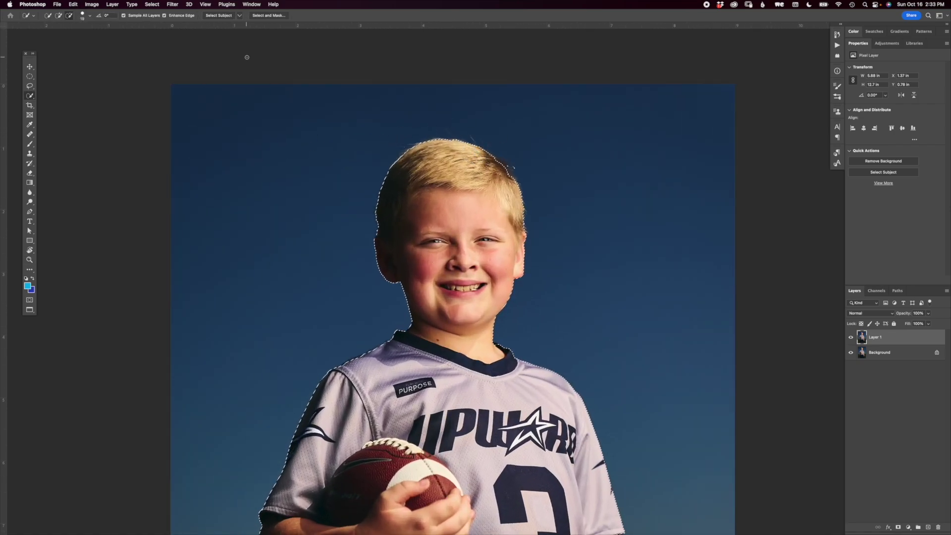
left_click(152, 4)
mouse_move(187, 117)
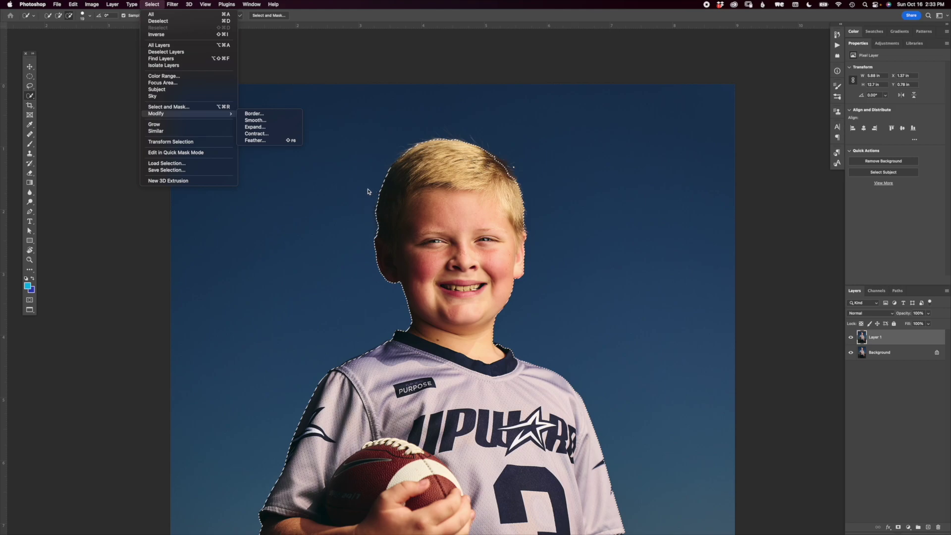
Step: Expand the subject selection by 30 pixels, then zoom in above the boy's head
left_click(255, 126)
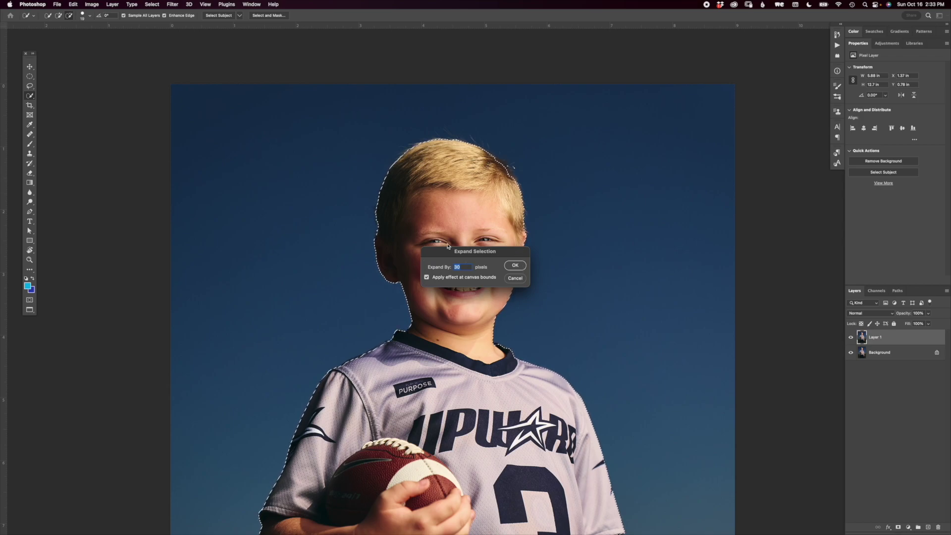
key("Return")
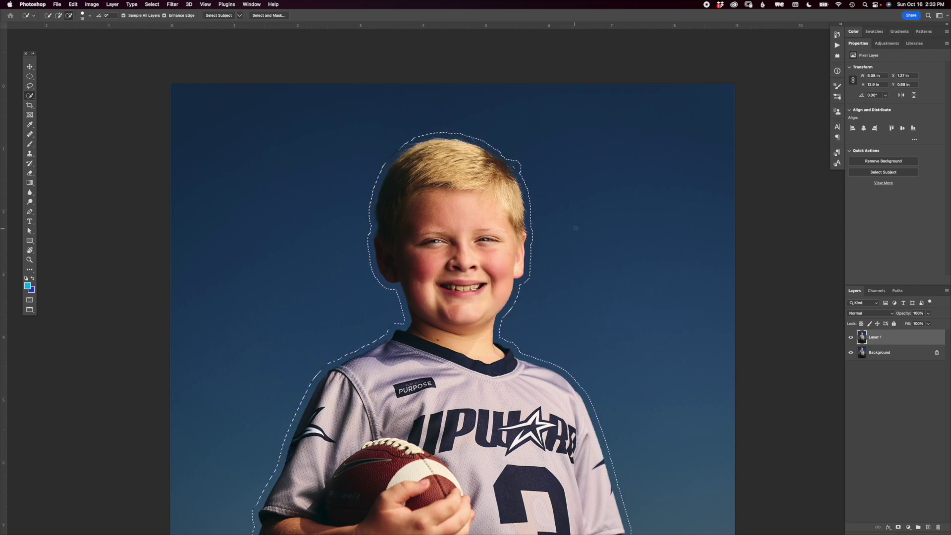
key("z")
mouse_move(442, 127)
left_mouse_down()
mouse_move(454, 119)
mouse_move(458, 135)
left_mouse_up()
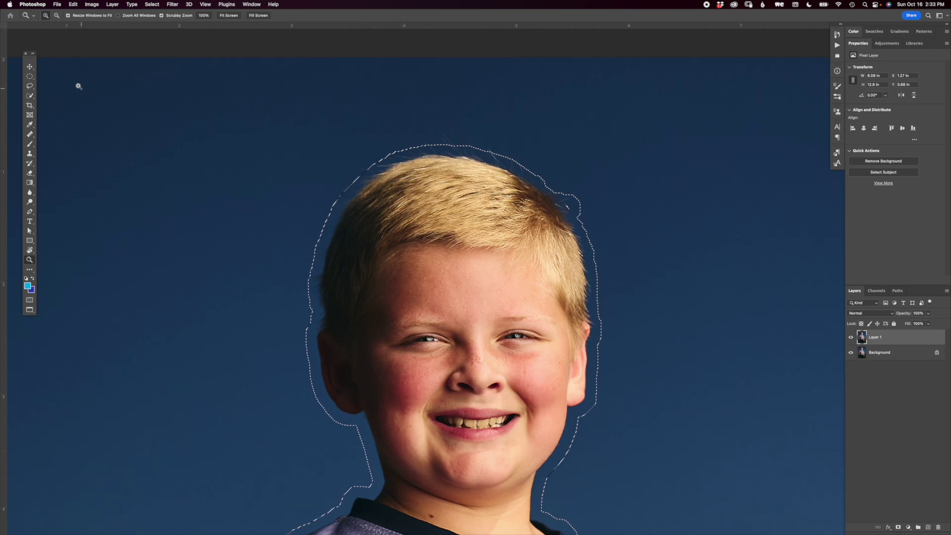
key("l")
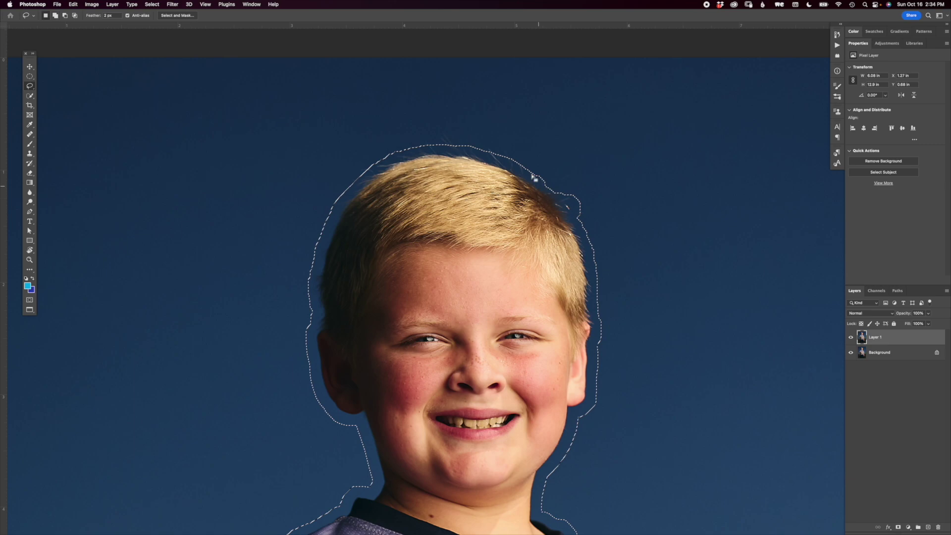
Step: In Add to Selection mode, lasso extra sky above the right and left edges of the hair
left_click(63, 17)
mouse_move(580, 212)
left_mouse_down()
mouse_move(539, 161)
mouse_move(569, 201)
mouse_move(582, 180)
mouse_move(534, 172)
mouse_move(508, 141)
mouse_move(420, 130)
mouse_move(342, 193)
left_mouse_up()
mouse_move(330, 271)
left_mouse_down()
mouse_move(336, 297)
mouse_move(326, 305)
mouse_move(348, 362)
left_mouse_up()
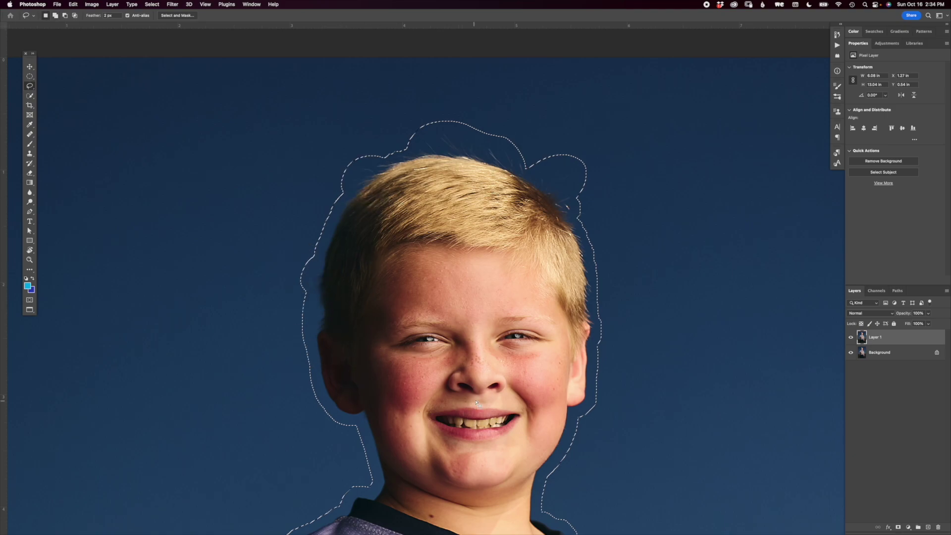
scroll(476, 403, "down", 10)
scroll(489, 273, "up", 6)
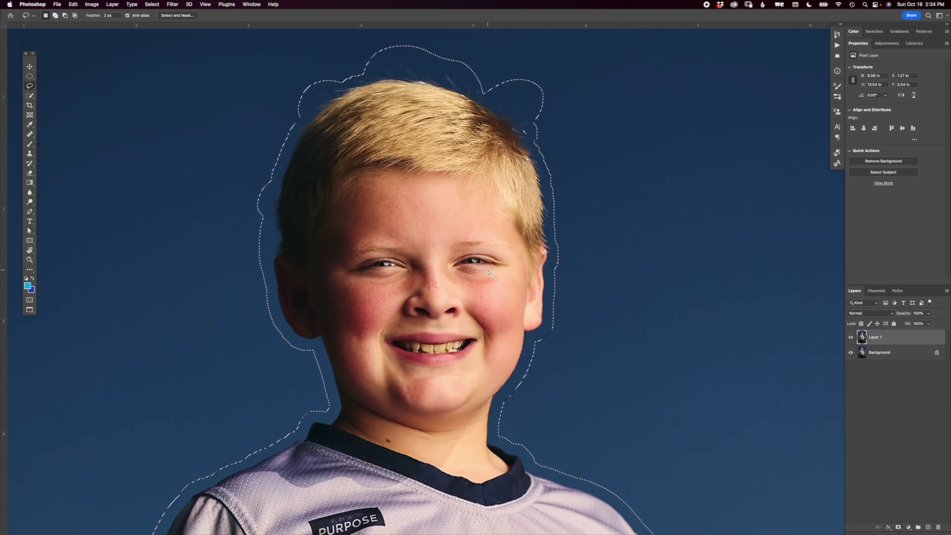
scroll(489, 273, "down", 5)
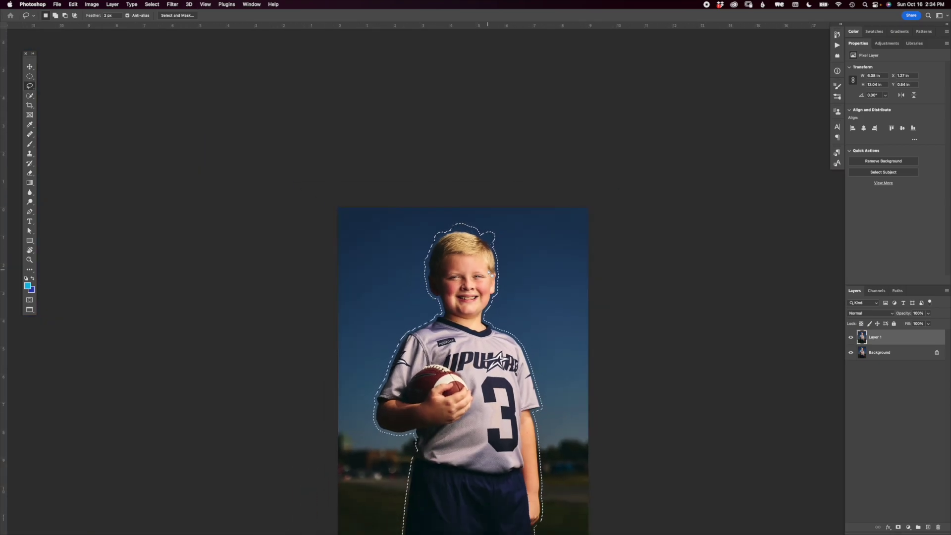
scroll(489, 273, "up", 2)
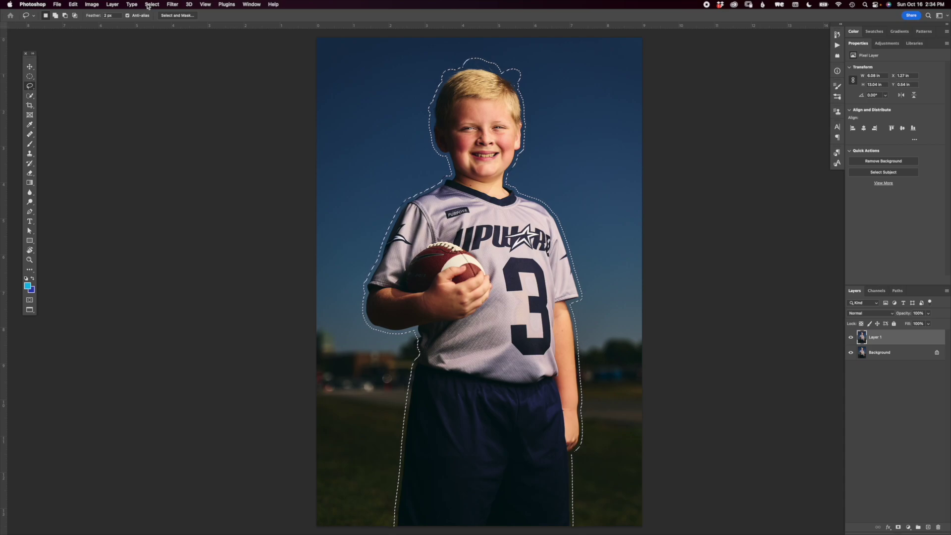
Step: Fill the selection on Layer 1 using Edit > Fill with Content-Aware contents
left_click(74, 4)
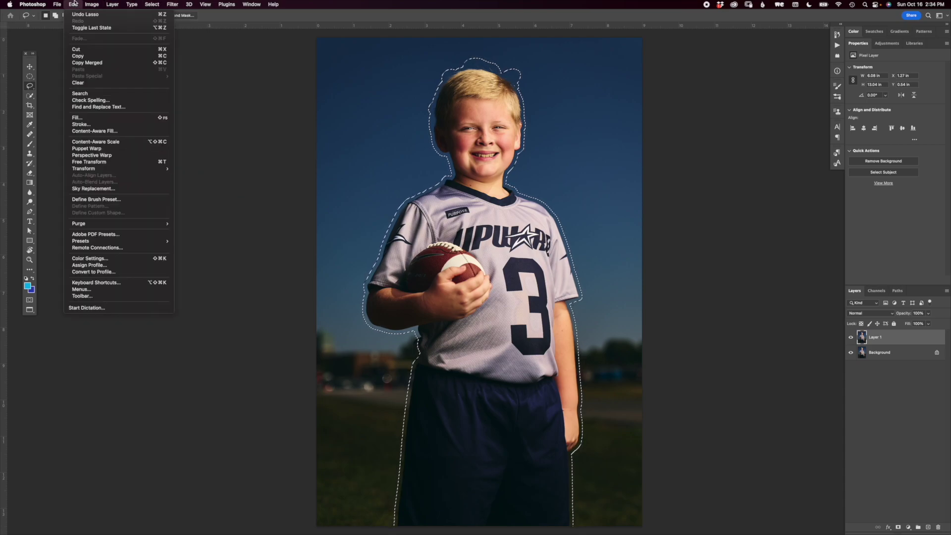
mouse_move(98, 2)
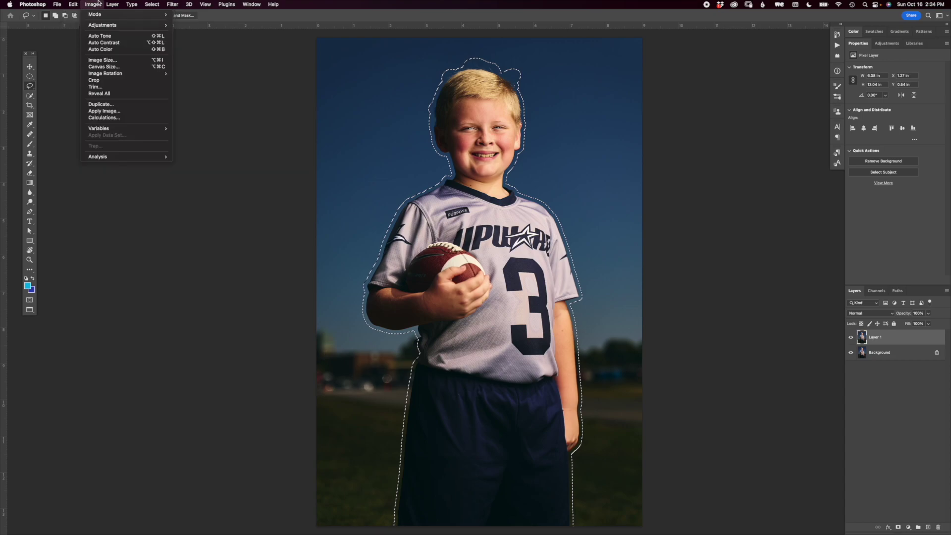
mouse_move(147, 2)
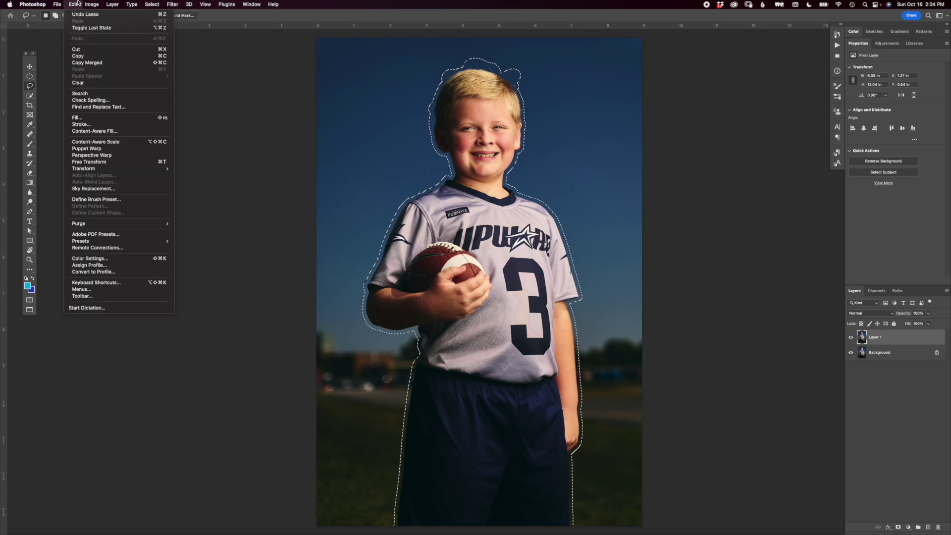
left_click(83, 118)
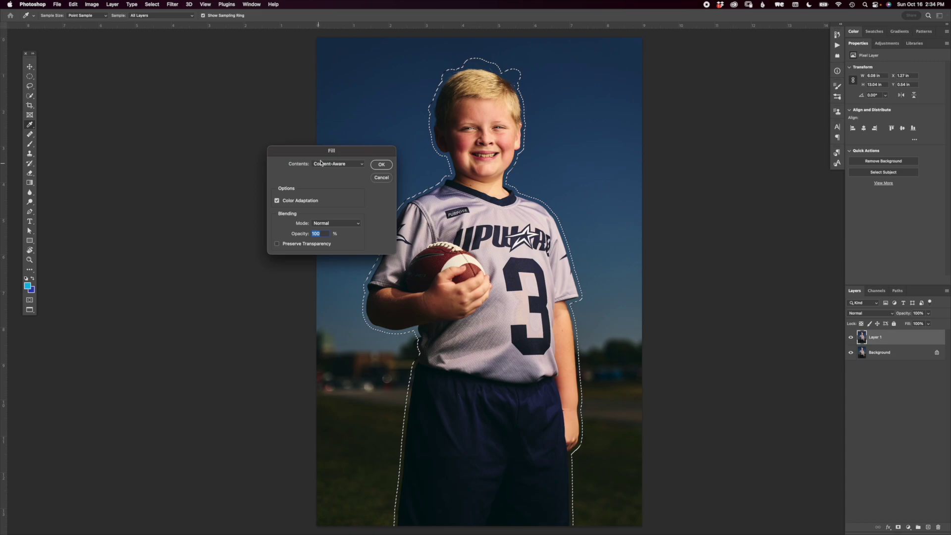
left_click(386, 166)
key("shift+BackSpace")
left_click(382, 165)
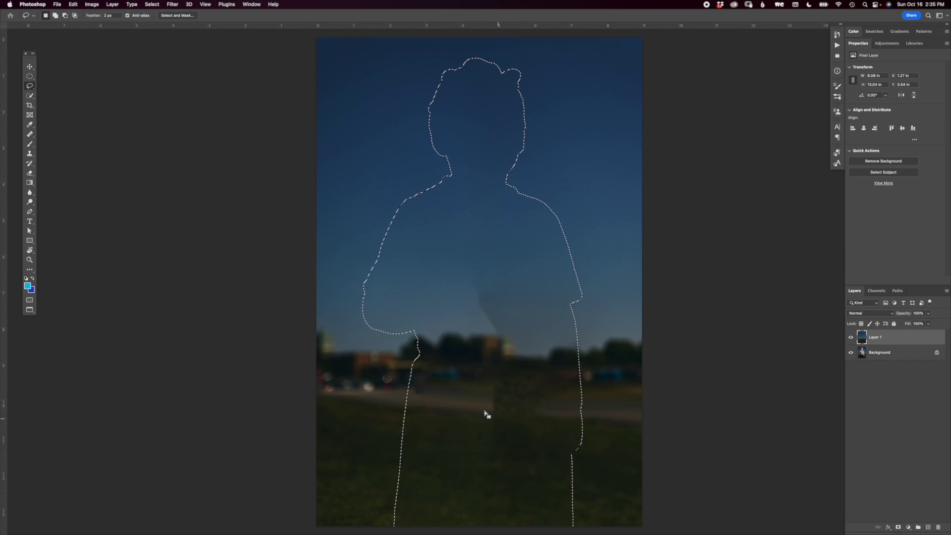
left_click_drag(497, 415, 530, 411)
key("ctrl+z")
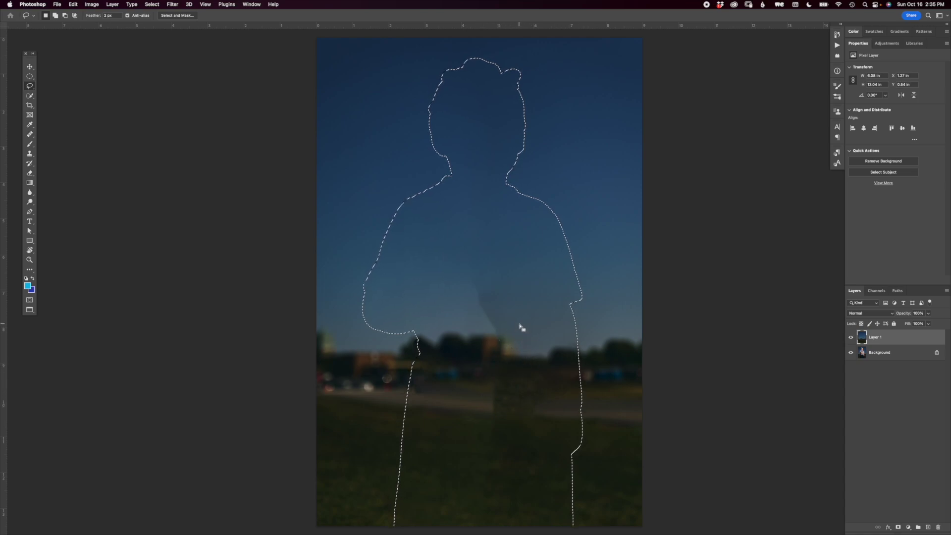
key("ctrl+d")
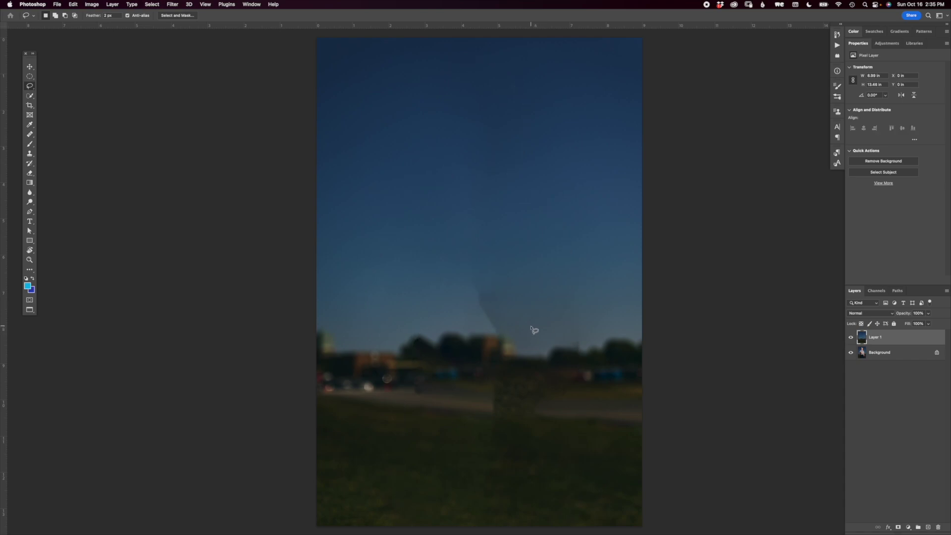
key("z")
left_click(496, 99)
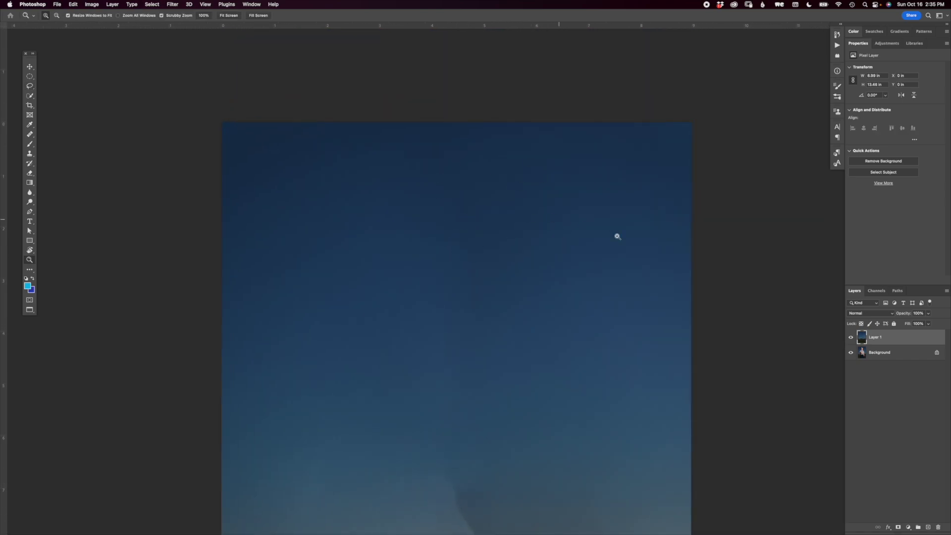
left_click(852, 337)
left_click(852, 337)
left_click(500, 180)
key("super+z")
key("super+z")
key("super+z")
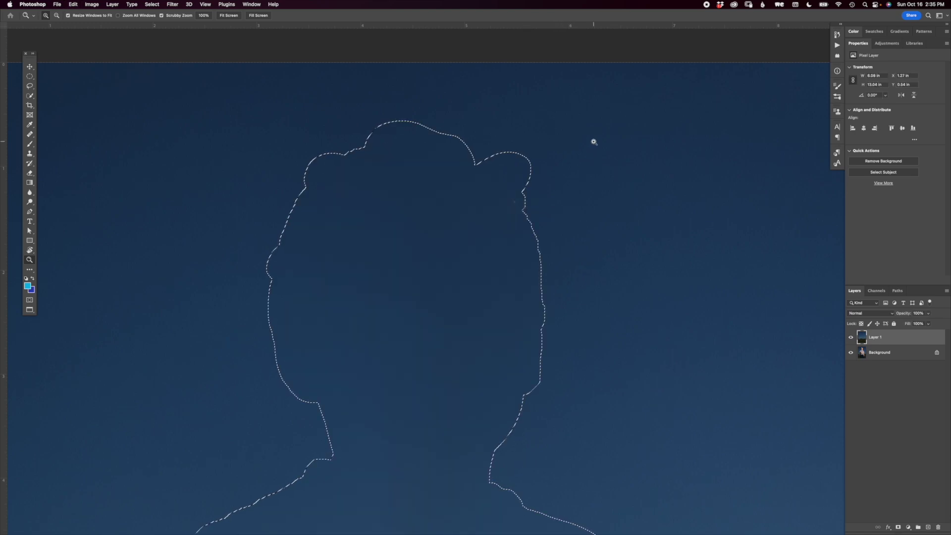
key("l")
Step: Add a bulge right of the hair, Content-Aware fill it, deselect, and zoom on the sky
mouse_move(500, 191)
left_mouse_down()
mouse_move(552, 212)
mouse_move(547, 186)
left_mouse_up()
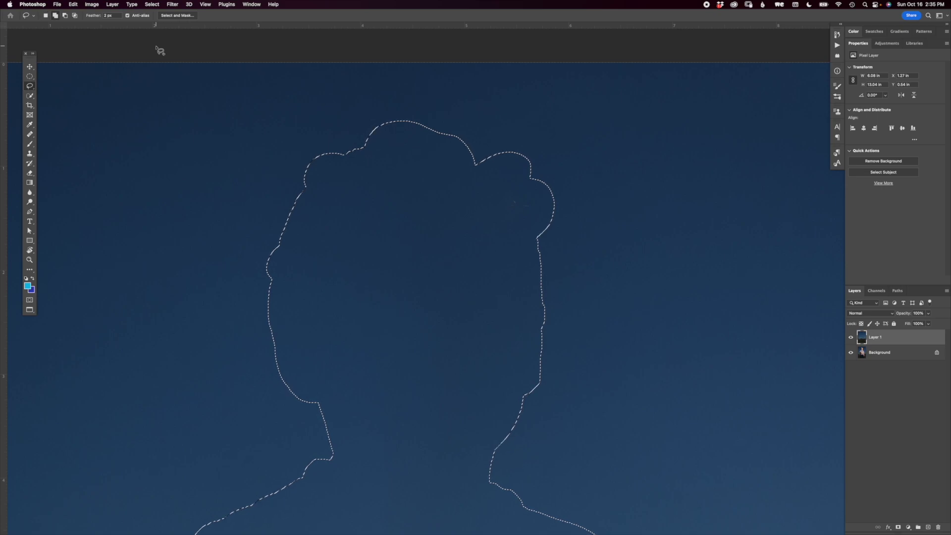
key("shift+BackSpace")
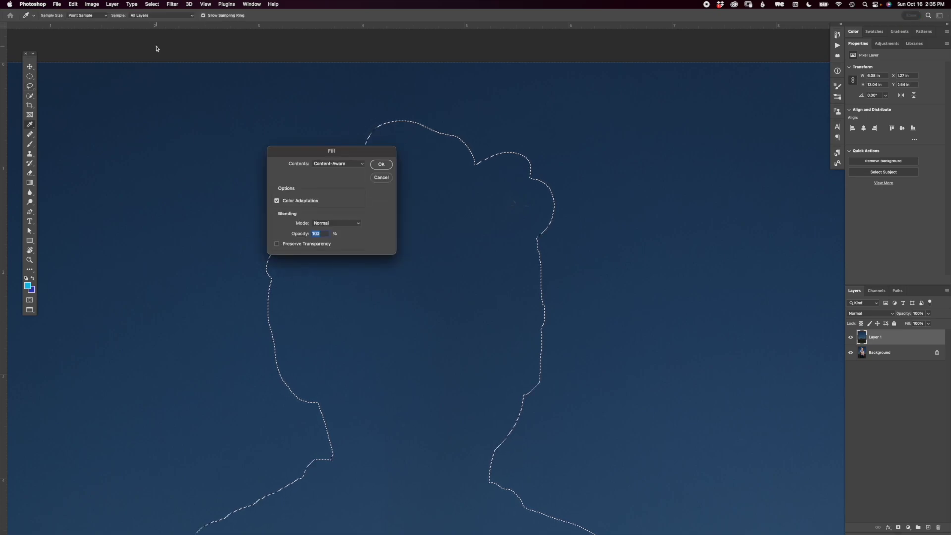
left_click(380, 165)
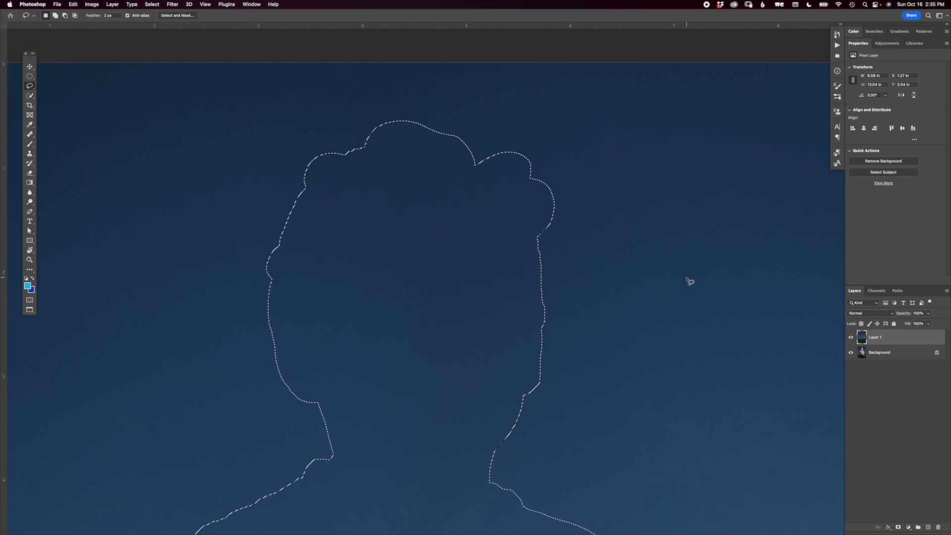
key("super+0")
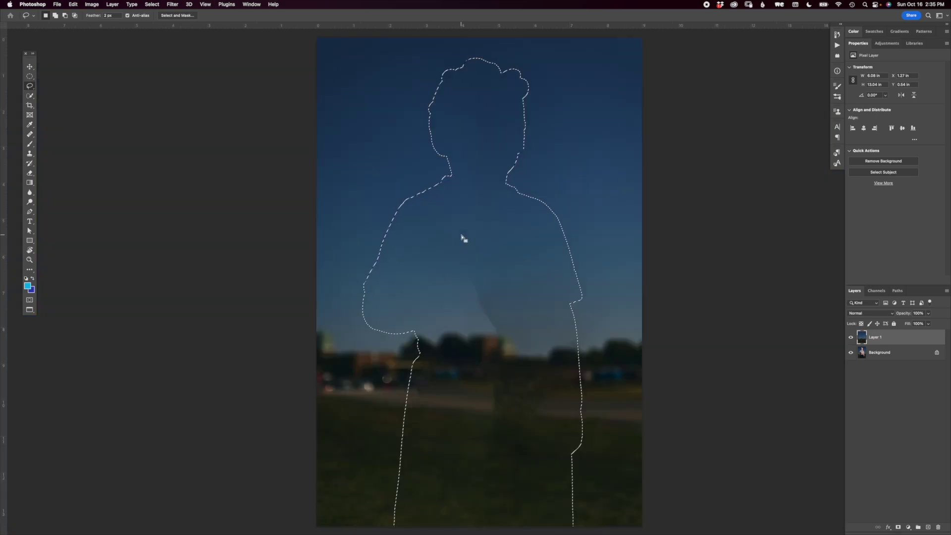
key("super+d")
key("z")
left_click_drag(531, 80, 570, 136)
Step: Compare Layer 1 against the original boy, then give Layer 1 a black hide-all mask
left_click(851, 338)
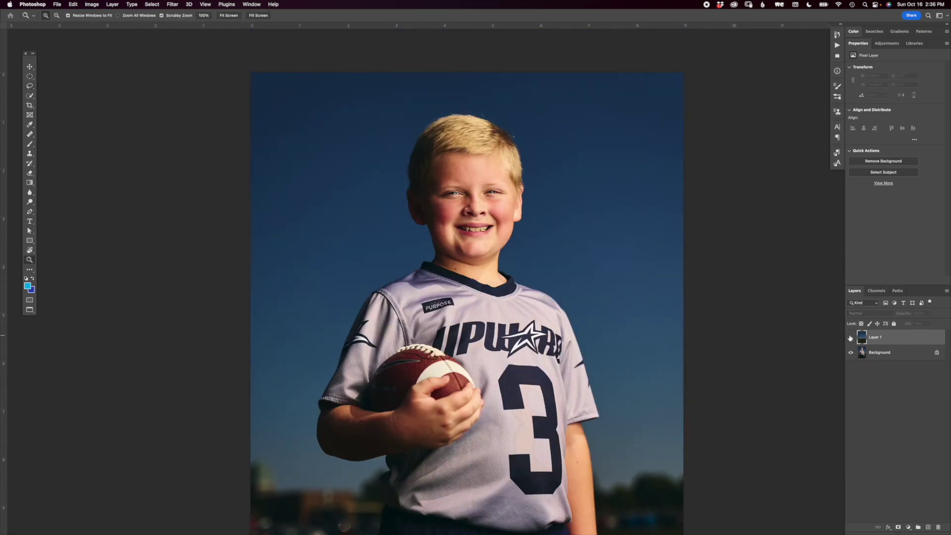
left_click(851, 338)
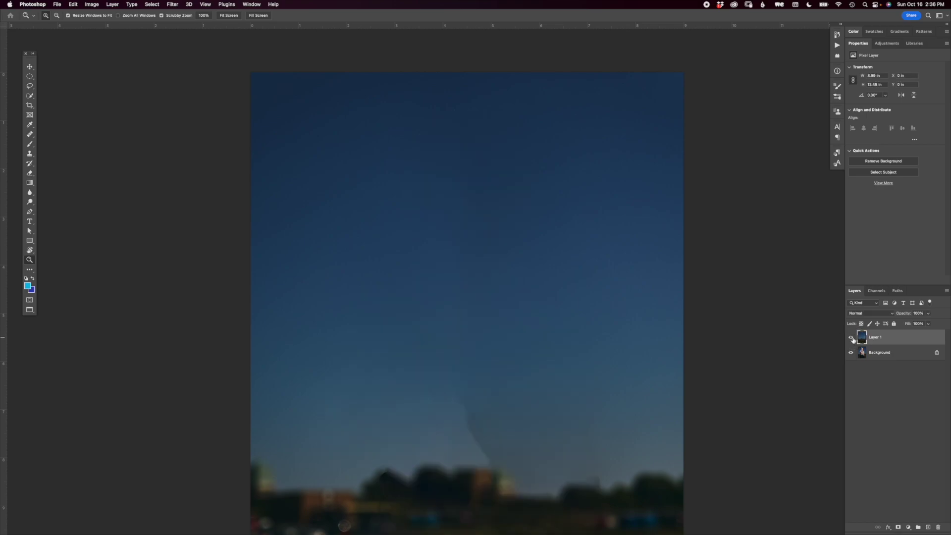
left_click(850, 338)
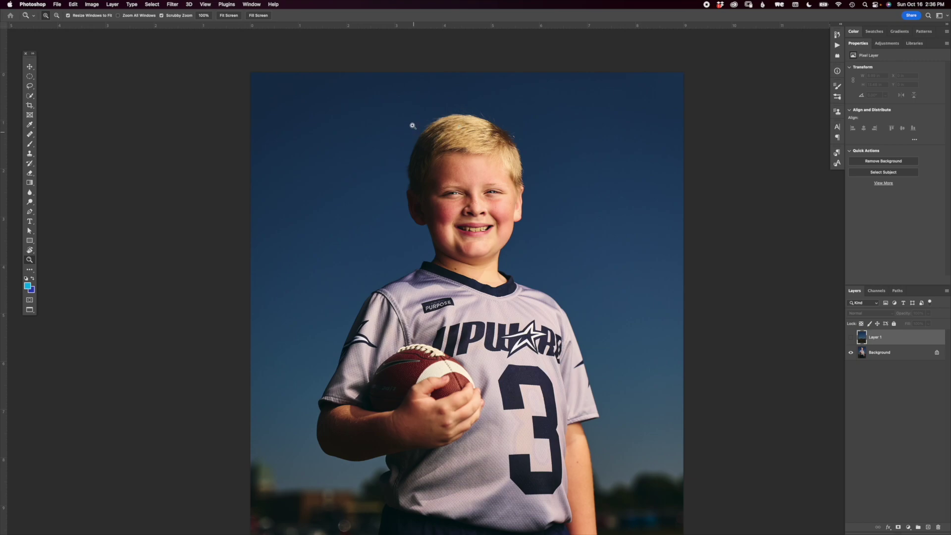
left_click(851, 339)
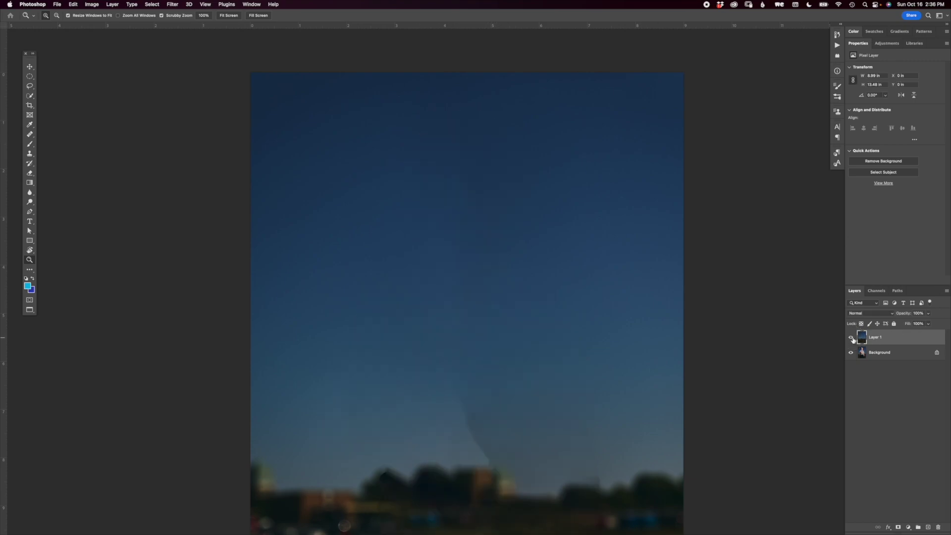
left_click(851, 339)
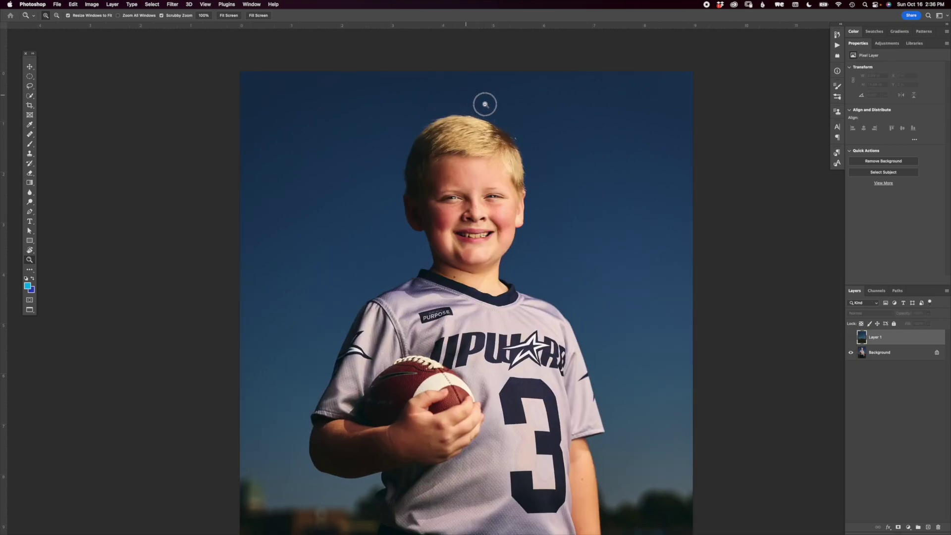
left_click_drag(484, 102, 504, 132)
left_click(852, 339)
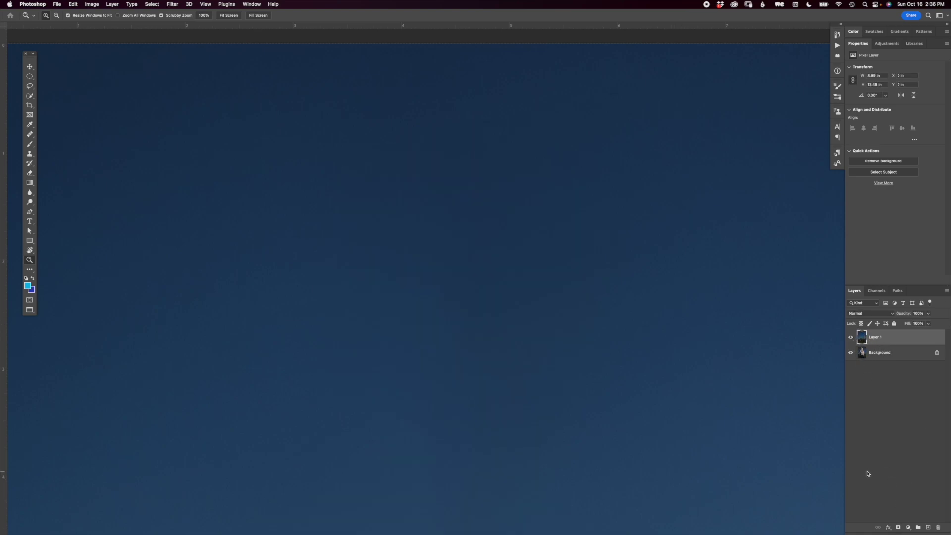
key("alt")
left_click(899, 528, "alt")
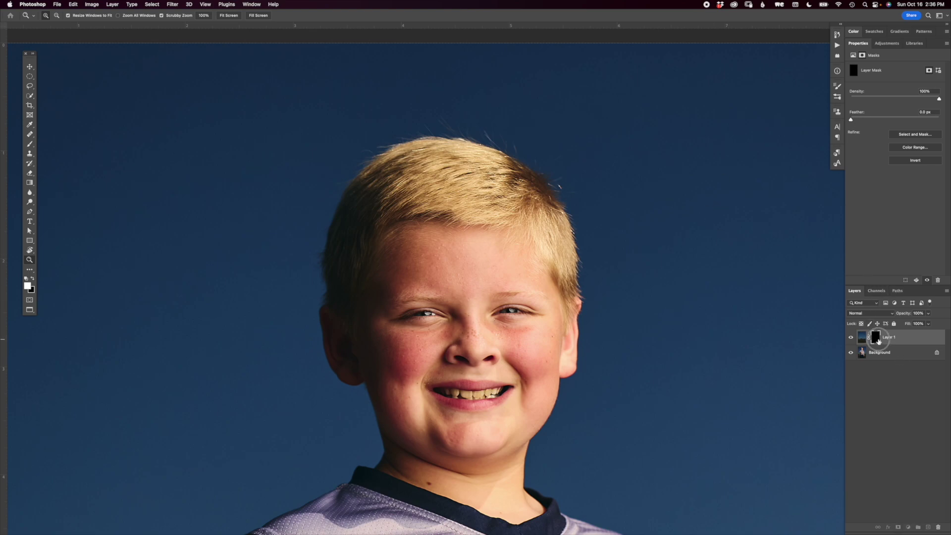
left_click(876, 338, "shift")
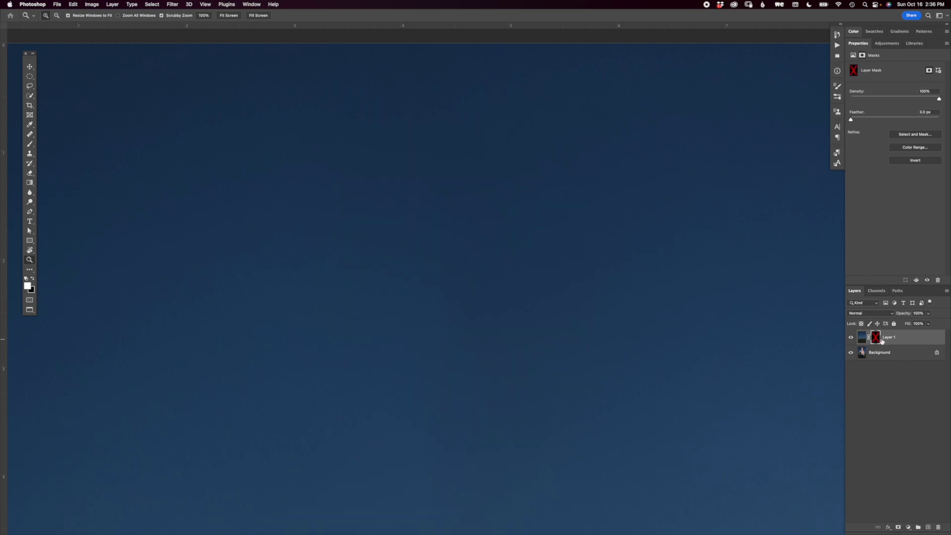
left_click(875, 338, "shift")
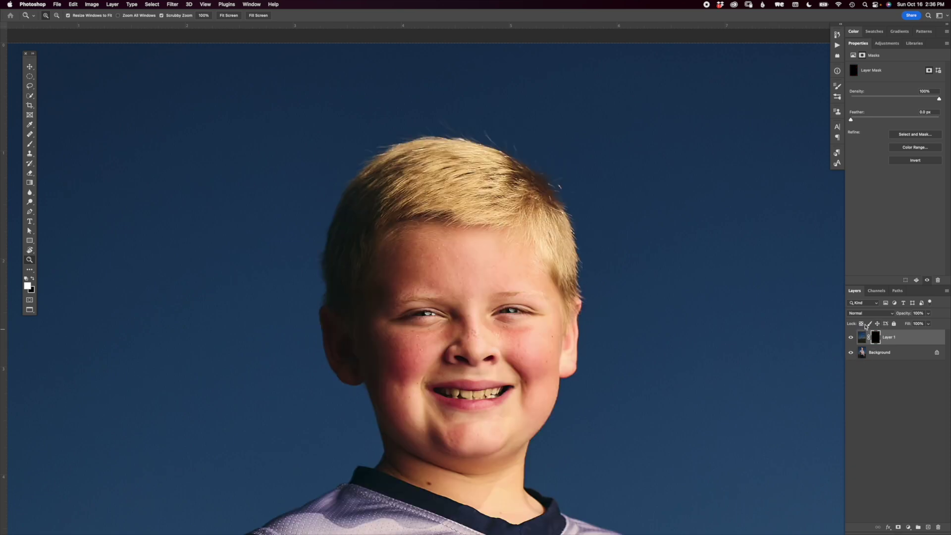
left_click(505, 132)
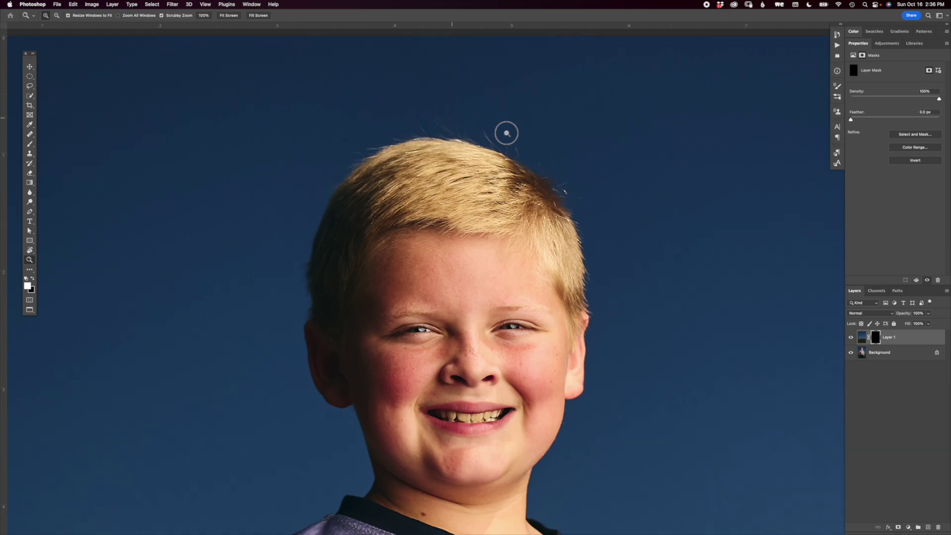
left_click(32, 144)
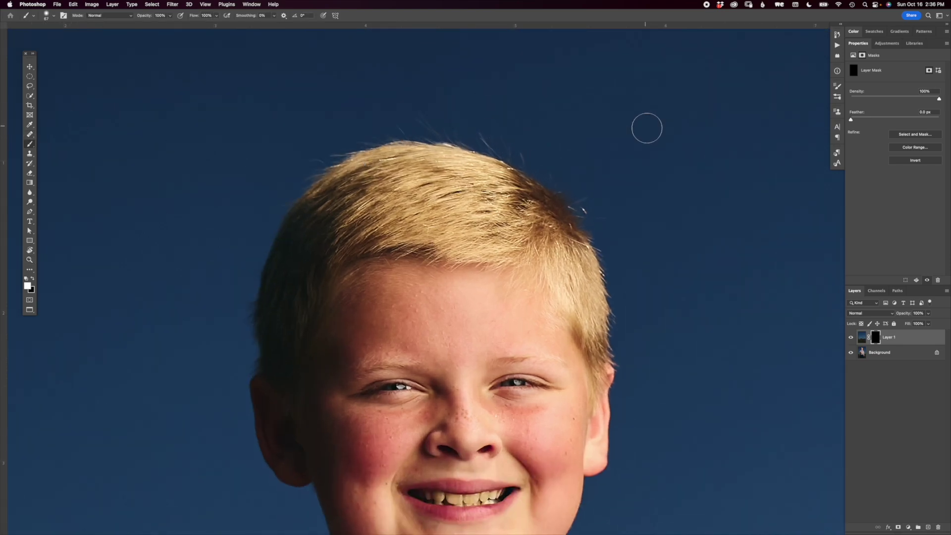
Step: Resize the brush to 47 px with 87% hardness
left_click_drag(548, 148, 543, 171)
mouse_move(535, 218)
left_mouse_down()
mouse_move(711, 226)
mouse_move(576, 213)
mouse_move(536, 222)
mouse_move(577, 213)
mouse_move(574, 160)
mouse_move(563, 168)
mouse_move(552, 148)
left_mouse_up()
mouse_move(588, 170)
left_mouse_down()
mouse_move(570, 159)
mouse_move(555, 127)
mouse_move(527, 127)
mouse_move(525, 159)
mouse_move(525, 117)
mouse_move(517, 154)
mouse_move(500, 142)
mouse_move(531, 148)
left_mouse_up()
left_click_drag(499, 134, 493, 124)
Step: Paint the mask along the top, right and left hair edges, then toggle Layer 1 to check
mouse_move(472, 128)
left_mouse_down()
mouse_move(524, 155)
mouse_move(469, 123)
mouse_move(453, 130)
mouse_move(410, 107)
mouse_move(451, 132)
left_mouse_up()
mouse_move(554, 177)
left_mouse_down()
mouse_move(579, 176)
mouse_move(567, 189)
mouse_move(575, 203)
mouse_move(586, 217)
mouse_move(606, 217)
left_mouse_up()
mouse_move(632, 322)
left_mouse_down()
mouse_move(619, 310)
mouse_move(626, 372)
left_mouse_up()
mouse_move(268, 256)
left_mouse_down()
mouse_move(239, 304)
mouse_move(246, 272)
left_mouse_up()
mouse_move(278, 210)
left_mouse_down()
mouse_move(321, 151)
mouse_move(312, 164)
left_mouse_up()
mouse_move(416, 124)
left_mouse_down()
mouse_move(335, 144)
mouse_move(359, 142)
left_mouse_up()
mouse_move(436, 124)
left_mouse_down()
mouse_move(395, 132)
mouse_move(477, 136)
mouse_move(442, 134)
left_mouse_up()
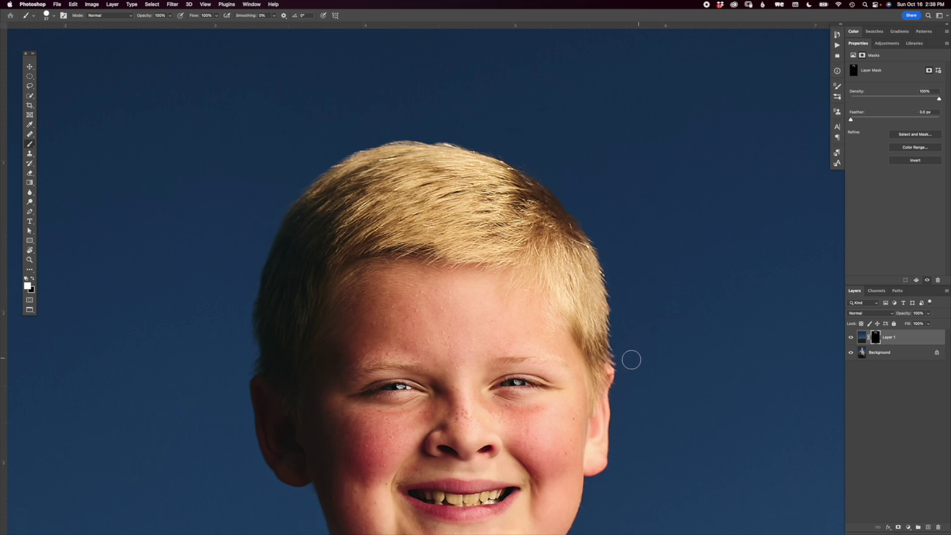
left_click(852, 339)
left_click(851, 338)
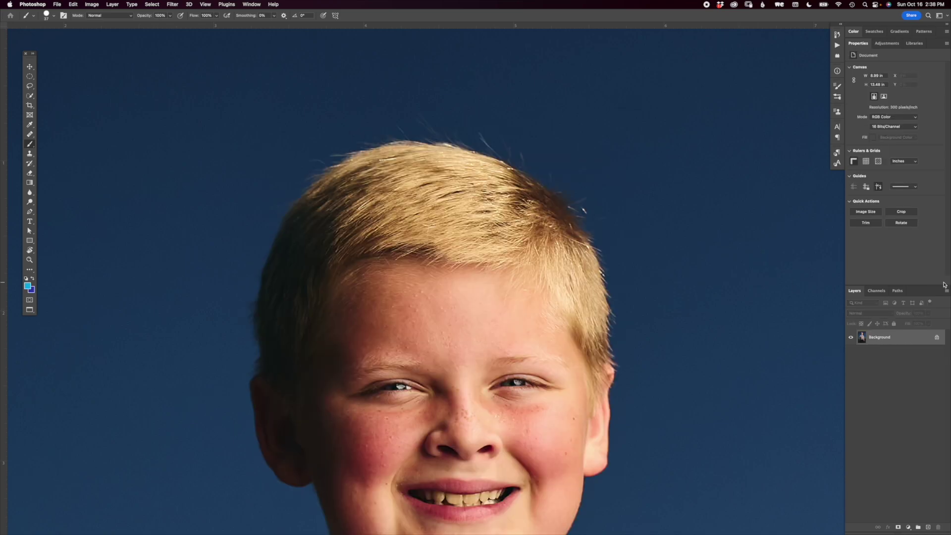
Step: Zoom out, reposition the photo, and duplicate the Background as a new Layer 1
key("super+minus")
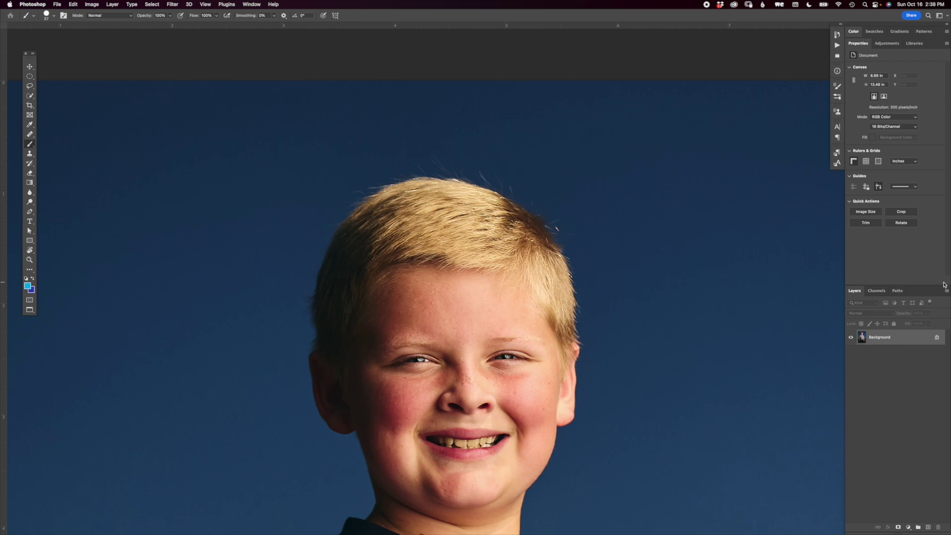
left_click_drag(447, 330, 451, 257)
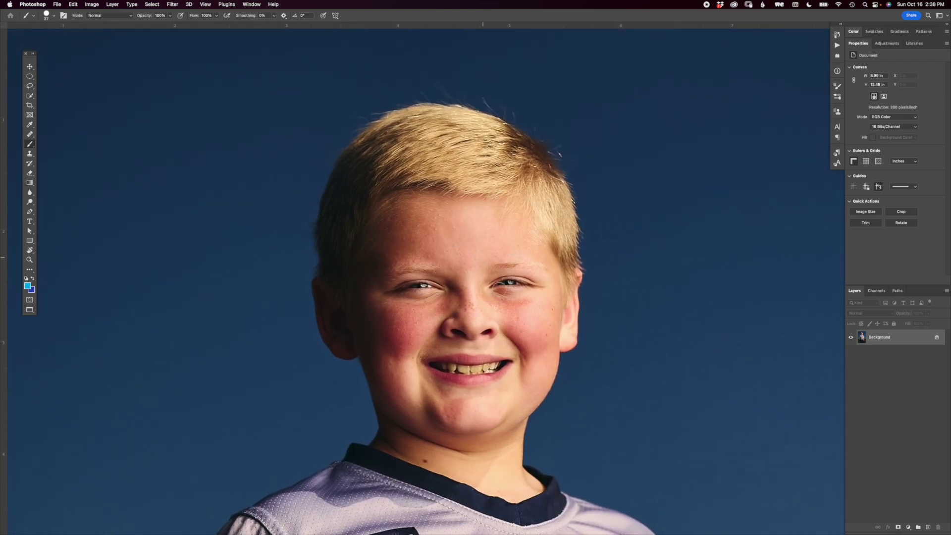
scroll(499, 258, "up", 3)
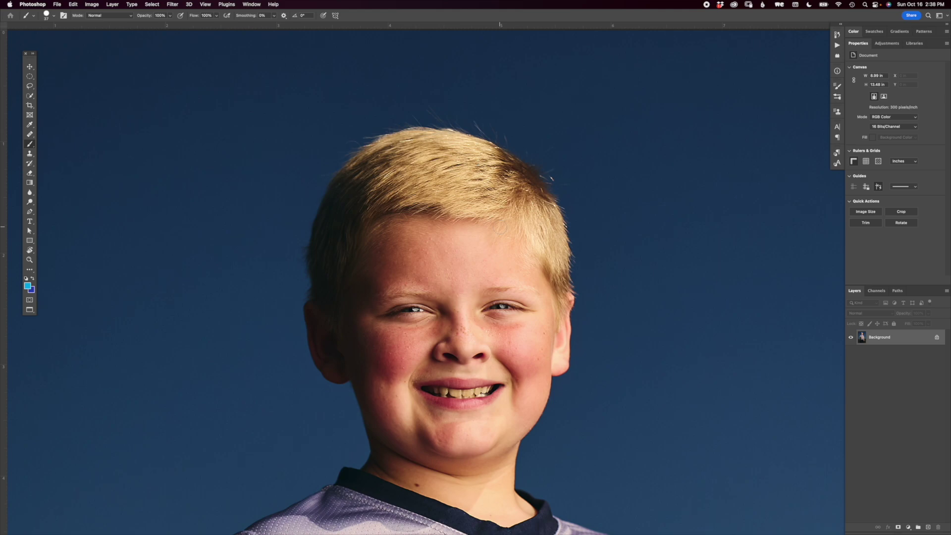
key("super+j")
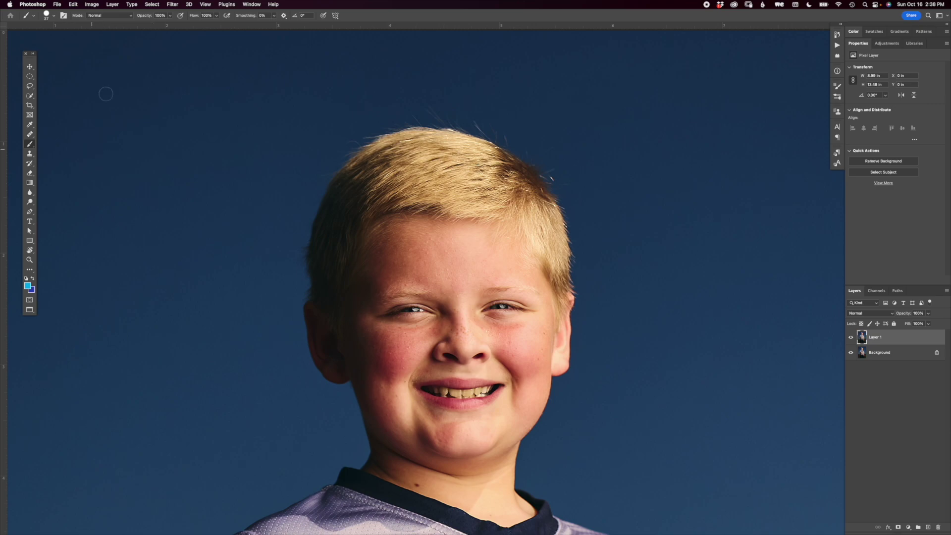
Step: Lasso around the boy's head and hair, Content-Aware fill it, then deselect
key("l")
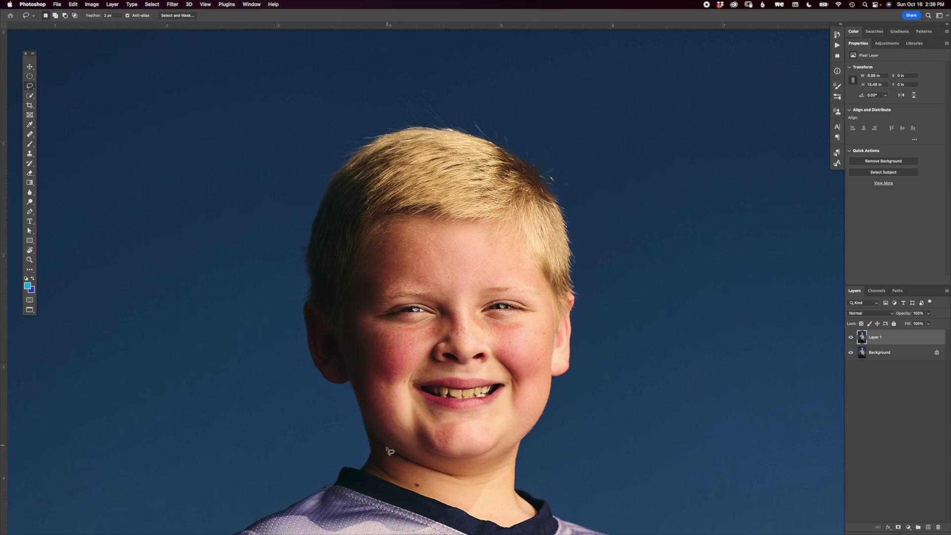
mouse_move(379, 454)
left_mouse_down()
mouse_move(363, 446)
mouse_move(335, 391)
mouse_move(294, 345)
mouse_move(291, 265)
mouse_move(335, 138)
mouse_move(416, 102)
mouse_move(518, 129)
mouse_move(584, 172)
mouse_move(607, 310)
mouse_move(576, 418)
mouse_move(476, 465)
mouse_move(380, 455)
left_mouse_up()
mouse_move(515, 134)
left_mouse_down()
mouse_move(563, 182)
mouse_move(525, 149)
left_mouse_up()
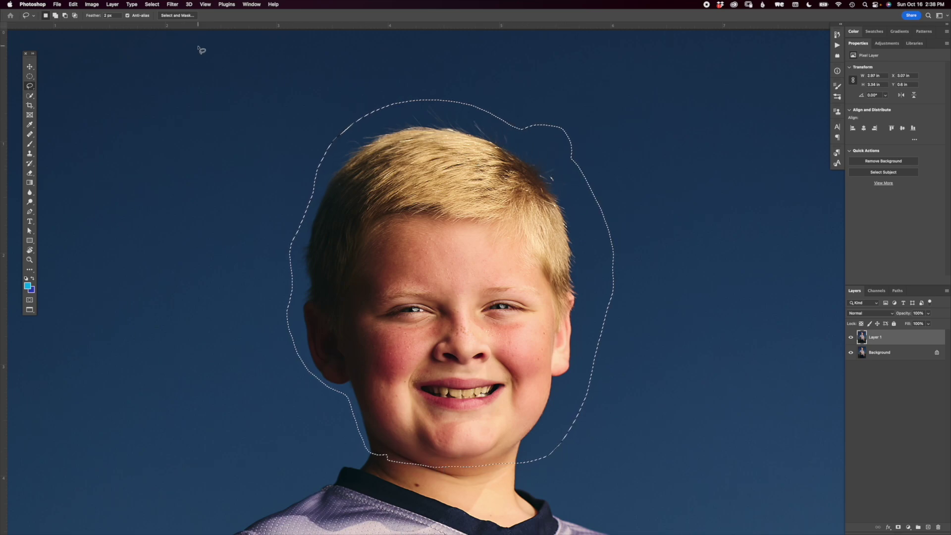
key("shift+BackSpace")
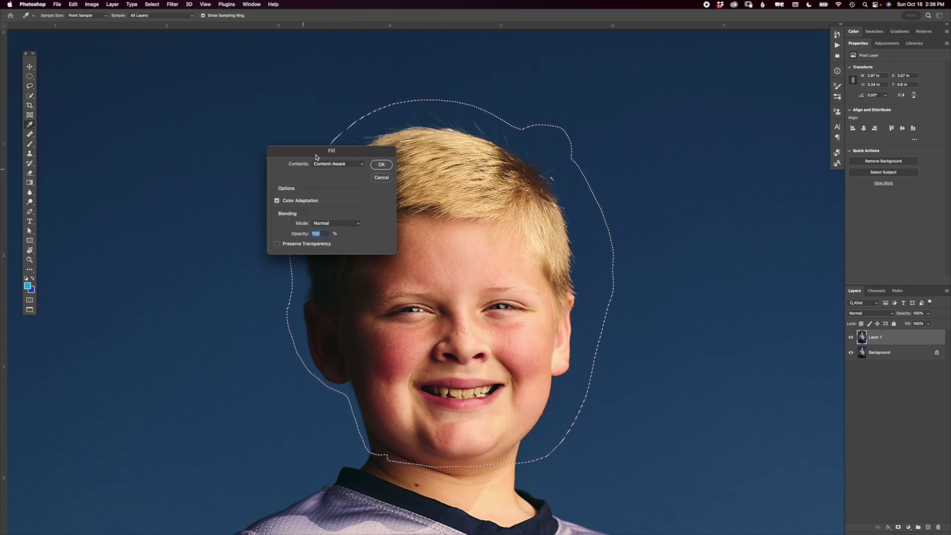
left_click(379, 164)
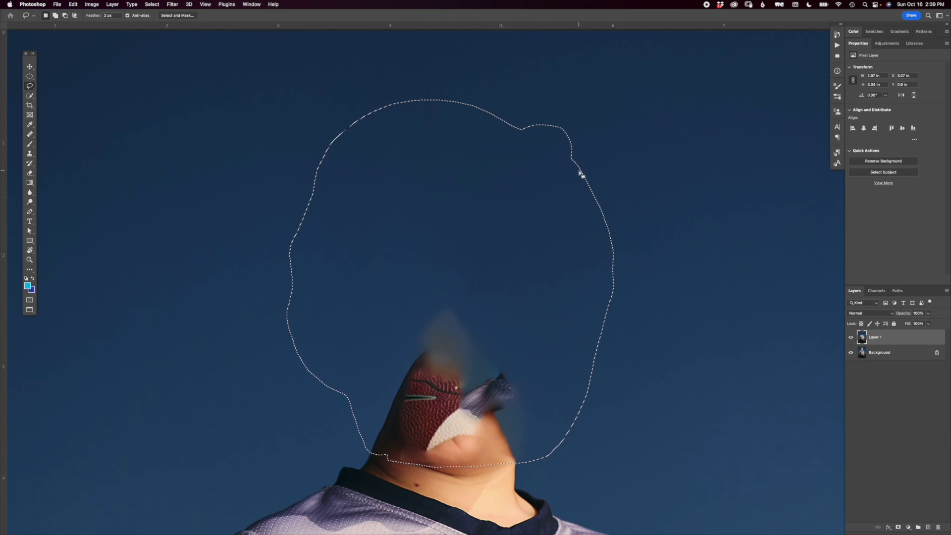
key("super+d")
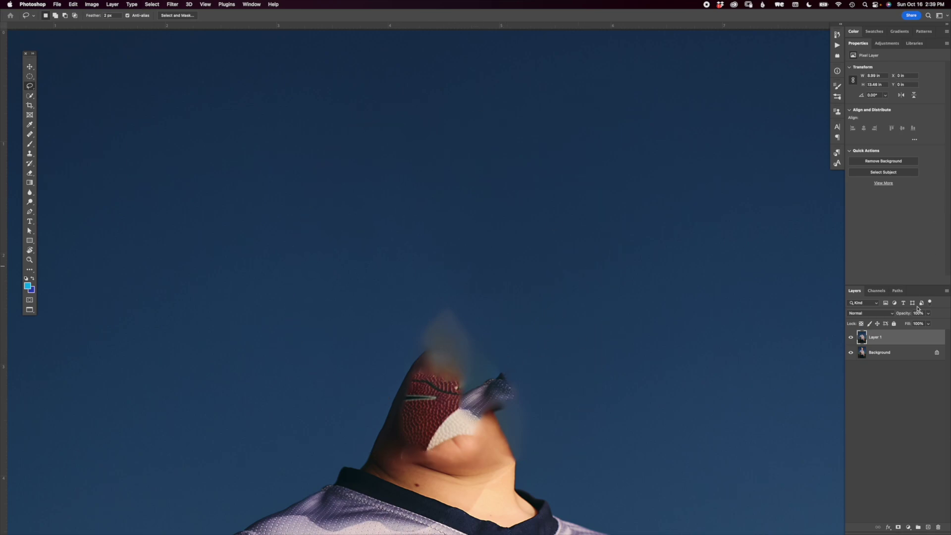
Step: Add a black mask to Layer 1 and paint white along the hairline, top, sides and ear
left_click(898, 527, "alt")
key("b")
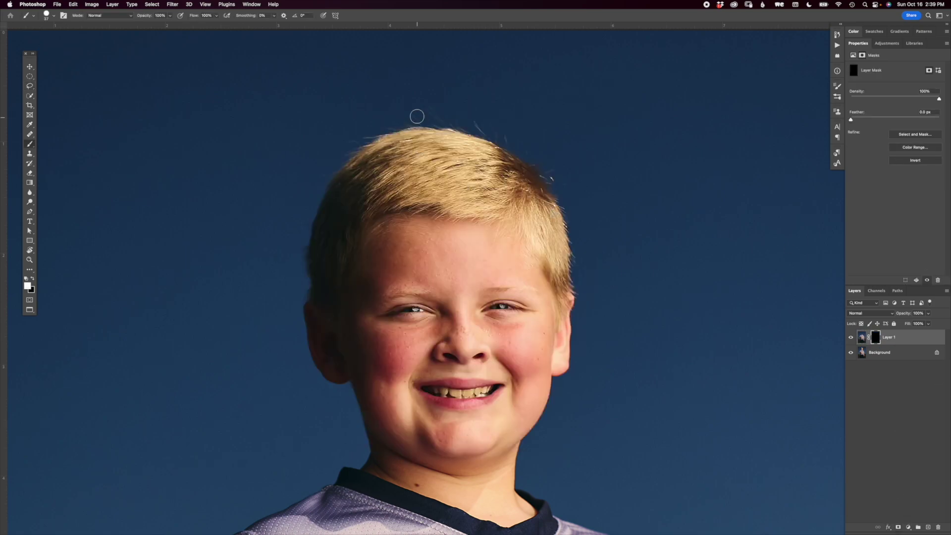
mouse_move(434, 111)
left_mouse_down()
mouse_move(418, 106)
mouse_move(558, 153)
mouse_move(546, 168)
mouse_move(546, 159)
mouse_move(565, 184)
mouse_move(588, 287)
left_mouse_up()
mouse_move(366, 135)
left_mouse_down()
mouse_move(348, 141)
mouse_move(397, 118)
mouse_move(452, 116)
mouse_move(316, 167)
mouse_move(352, 137)
left_mouse_up()
mouse_move(293, 255)
left_mouse_down()
mouse_move(295, 242)
mouse_move(293, 271)
mouse_move(299, 221)
left_mouse_up()
left_click_drag(300, 277, 295, 261)
mouse_move(573, 182)
left_mouse_down()
mouse_move(558, 189)
mouse_move(569, 201)
left_mouse_up()
left_click(573, 213)
key("super+minus")
key("super+minus")
key("super+minus")
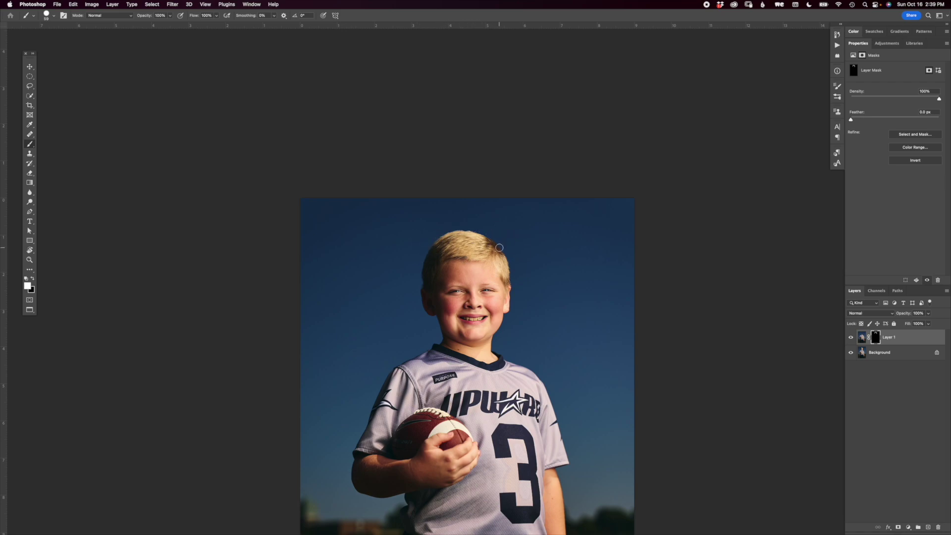
key("z")
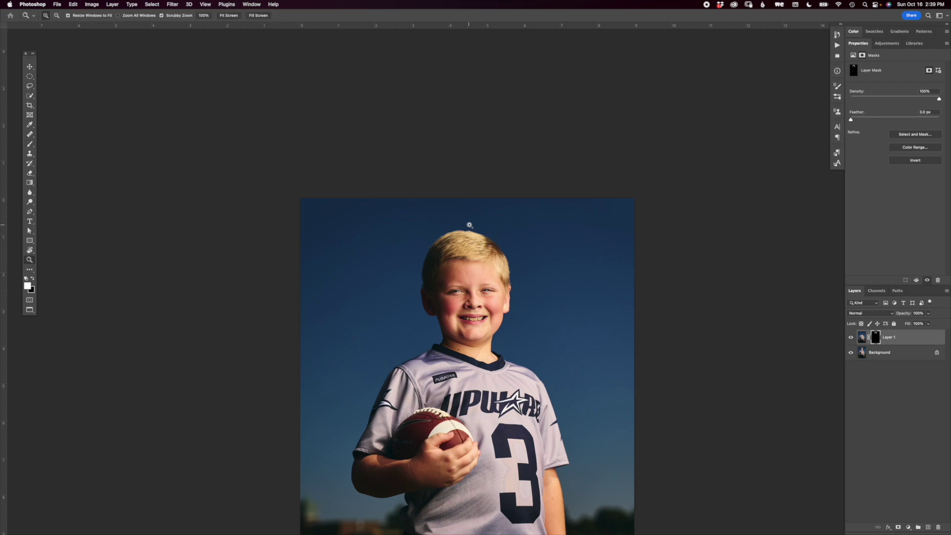
left_click(469, 225)
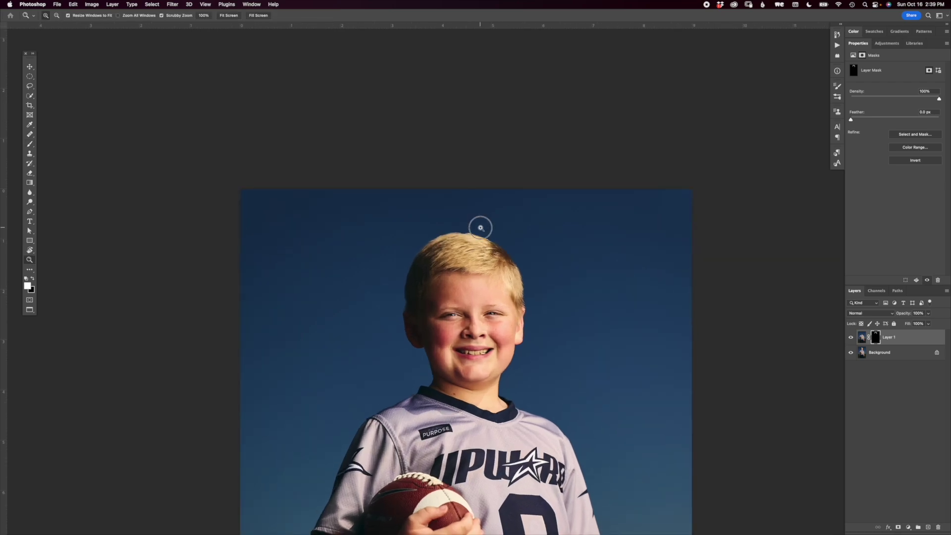
left_click(480, 226)
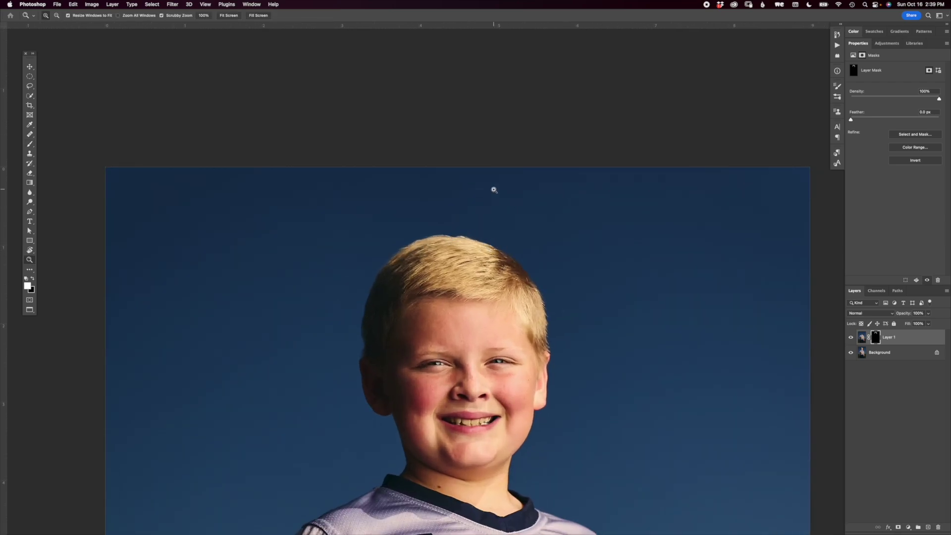